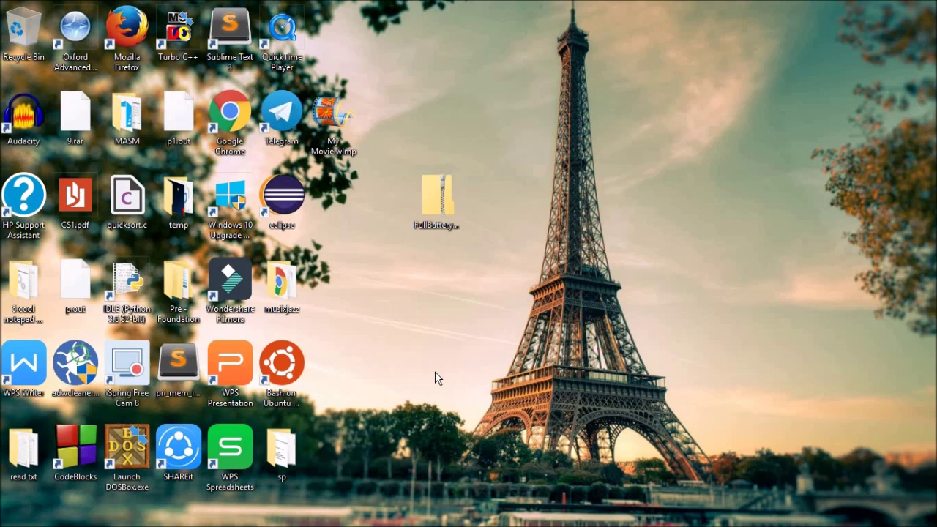
- Extract FullBattery.vbs from FullBattery.zip with 7-Zip Extract Here and place it beside the zip
left_click(442, 211)
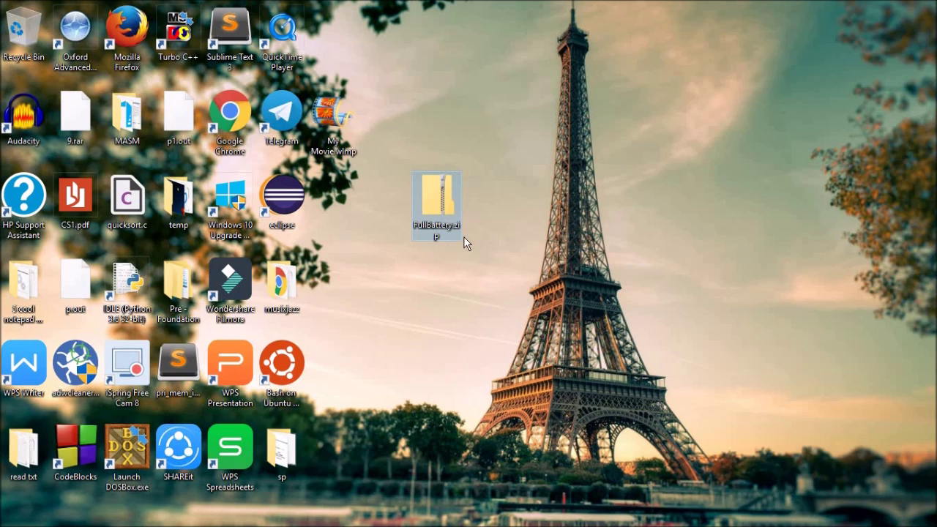
double_click(438, 203)
right_click(438, 204)
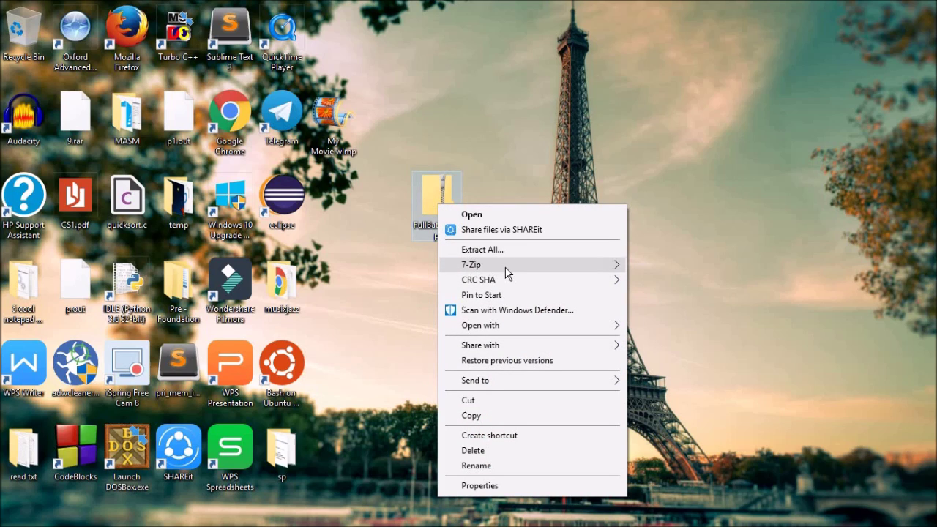
mouse_move(504, 266)
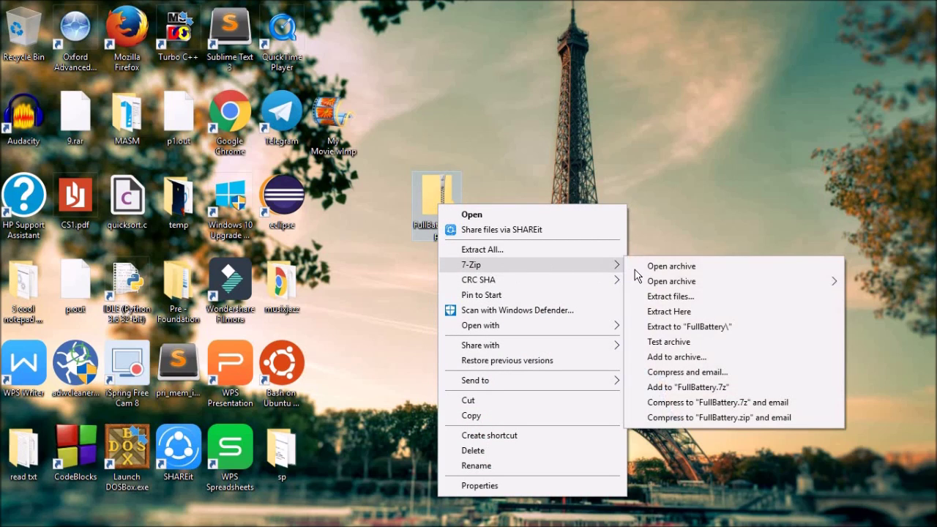
left_click(673, 313)
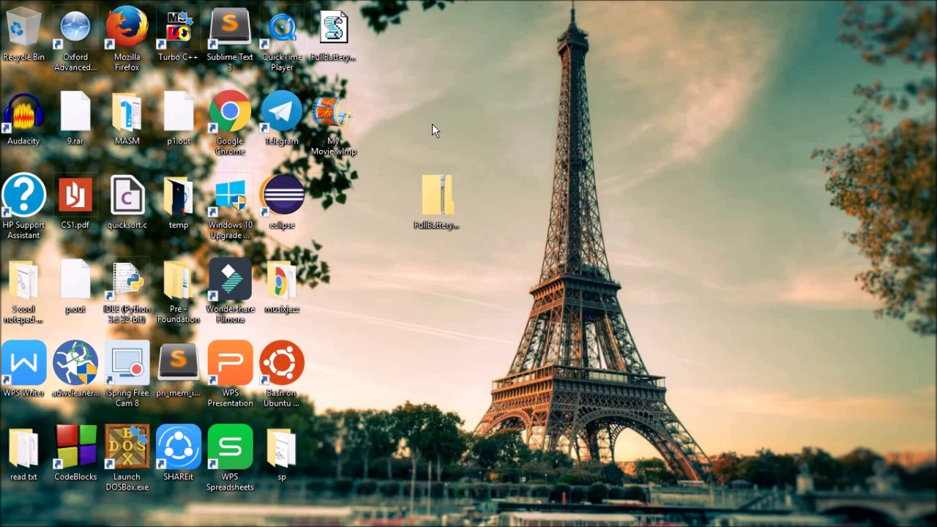
left_click_drag(333, 29, 538, 213)
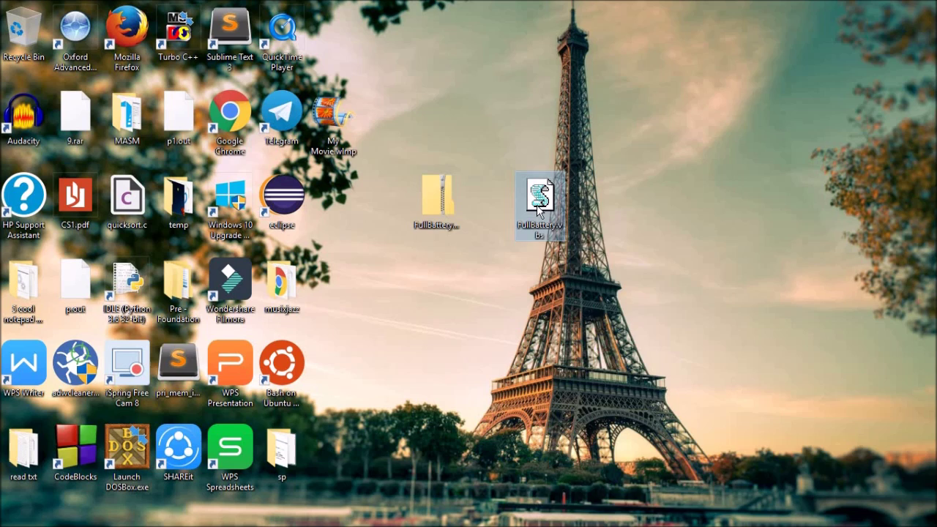
- Open FullBattery.vbs in Notepad and delete the 98 from its 'iPercent > 98' condition
right_click(537, 208)
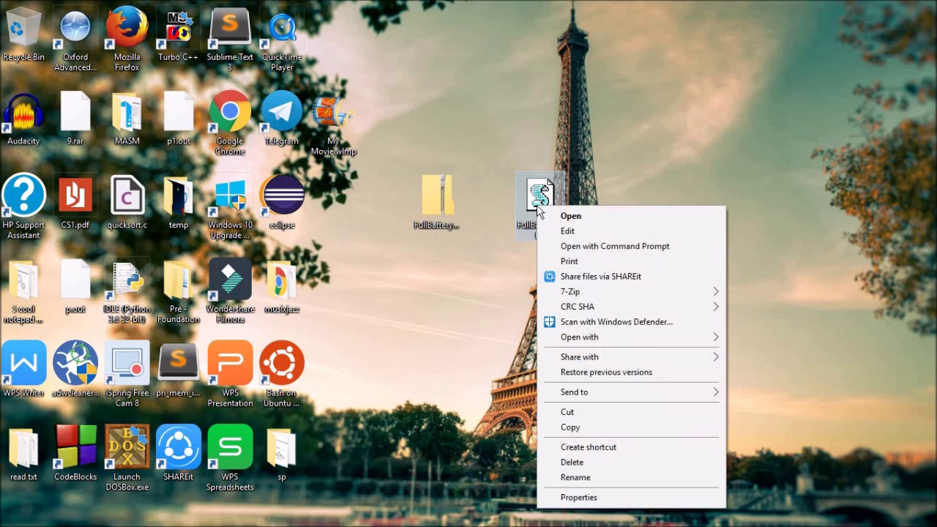
left_click(564, 232)
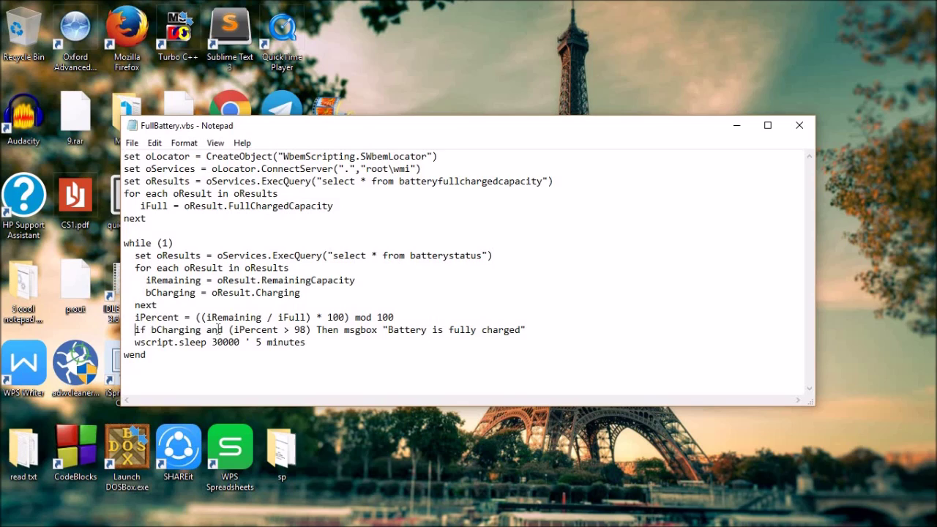
left_click_drag(136, 332, 307, 333)
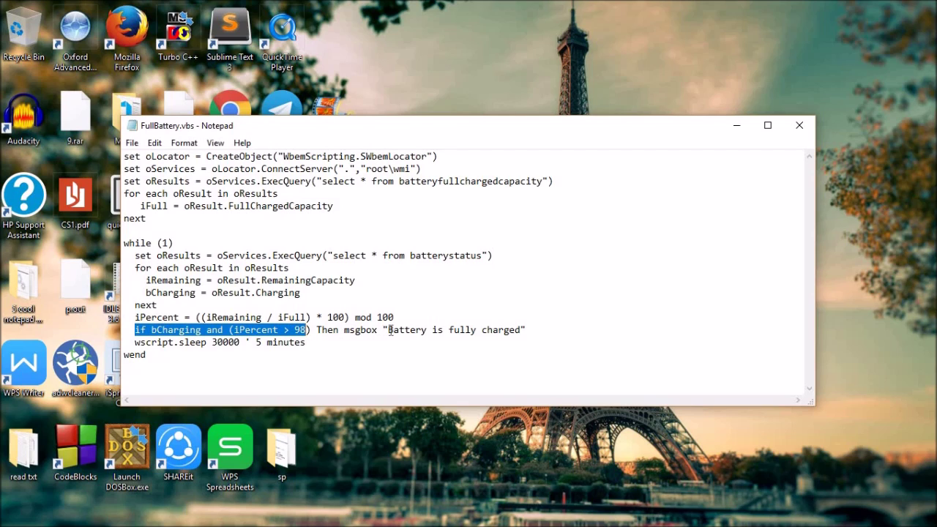
left_click_drag(390, 331, 533, 331)
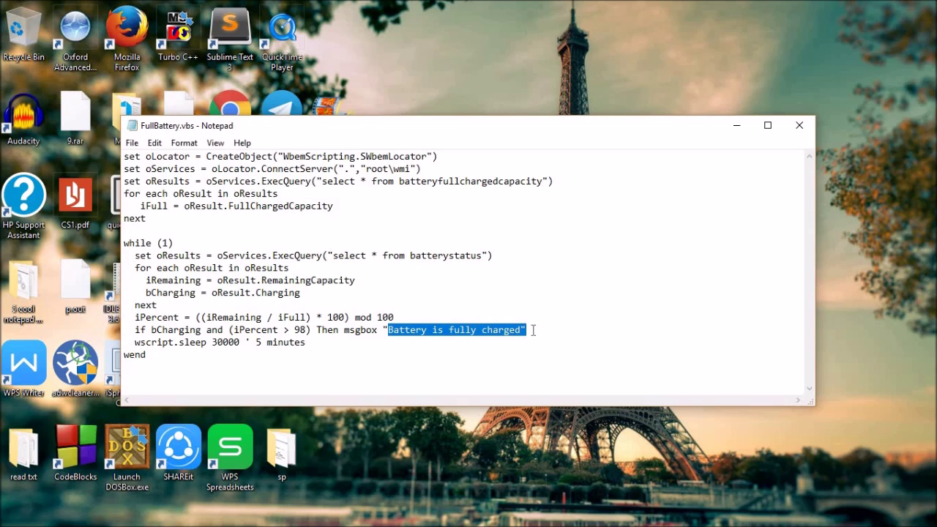
left_click(316, 368)
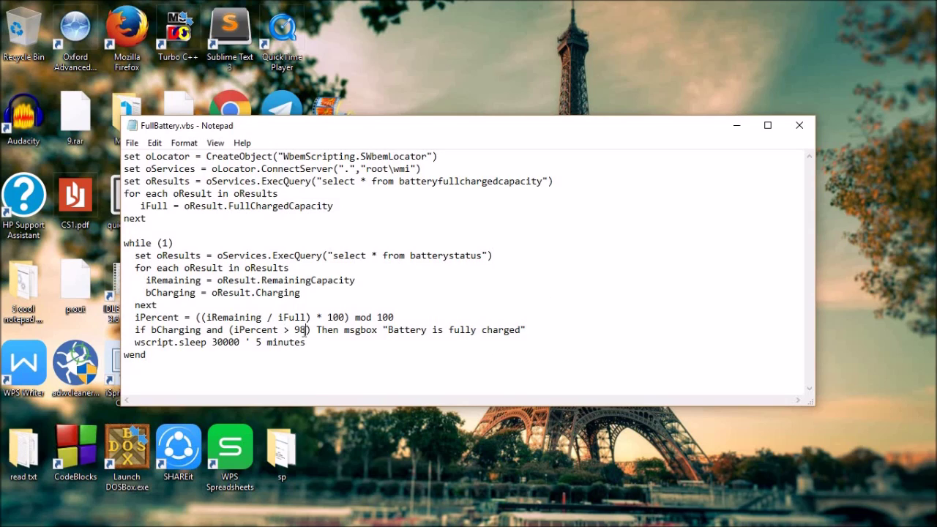
left_click(306, 331)
key("BackSpace")
key("BackSpace")
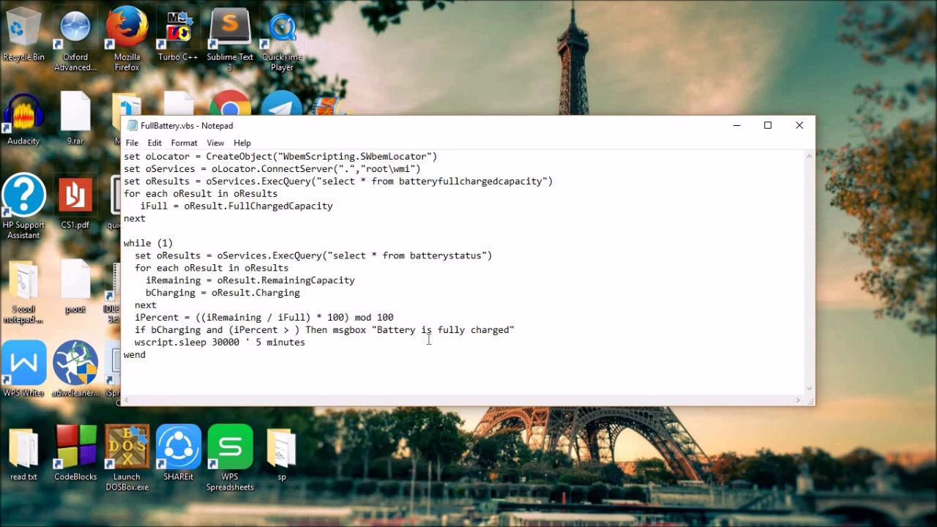
left_click_drag(377, 330, 516, 330)
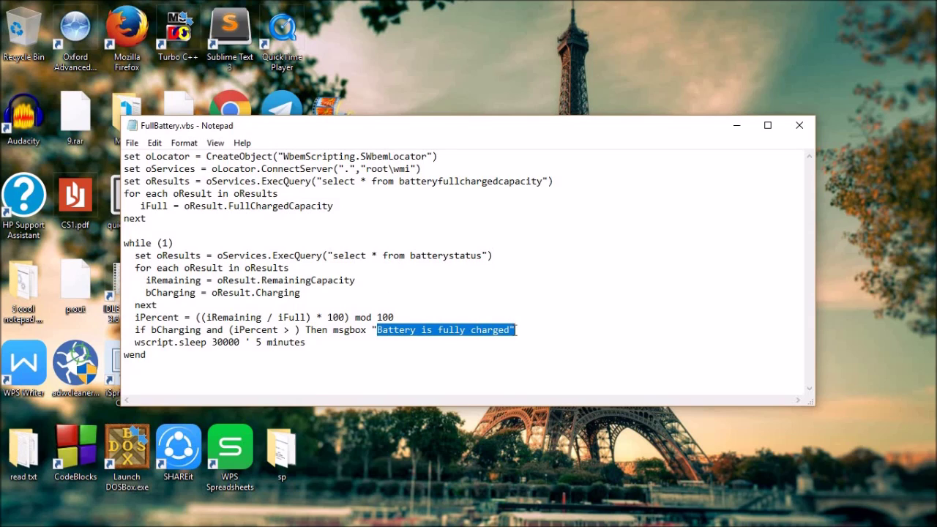
- Enter 90 as the threshold so the condition reads '(iPercent >90)'
mouse_move(932, 448)
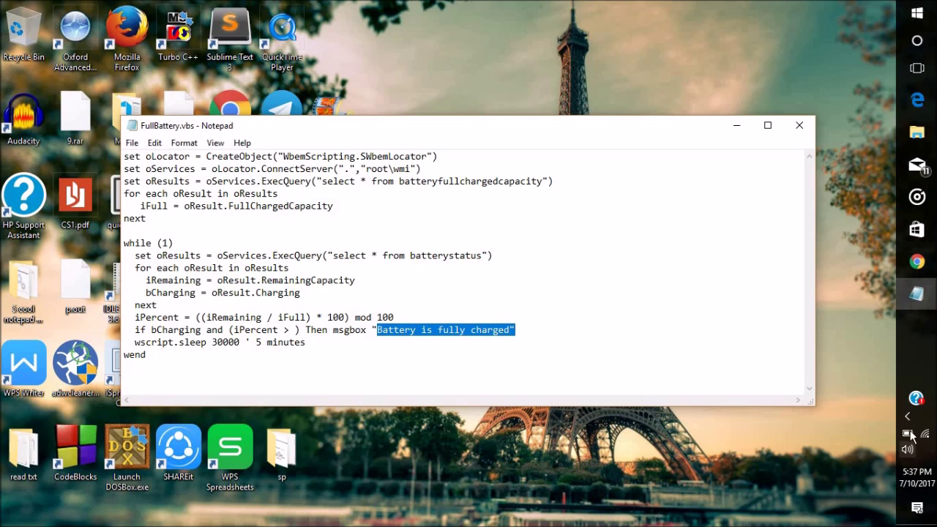
mouse_move(912, 434)
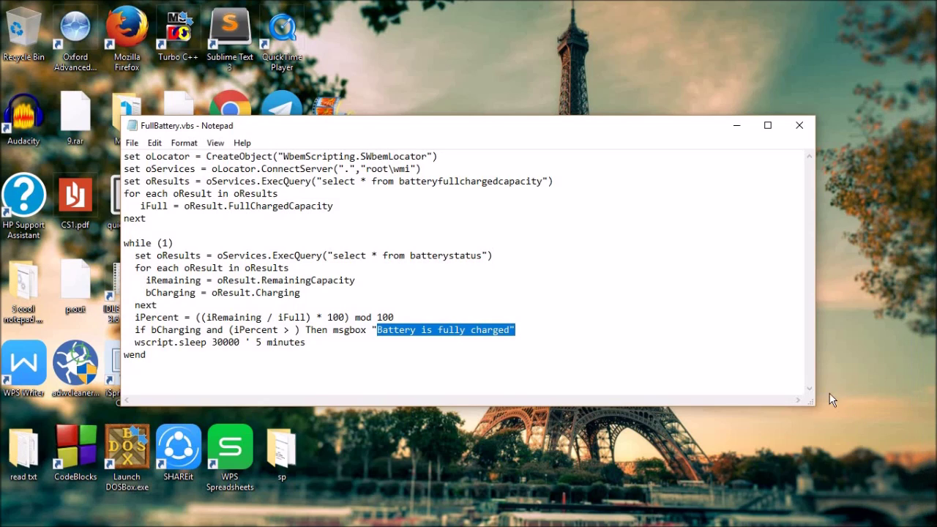
left_click(629, 314)
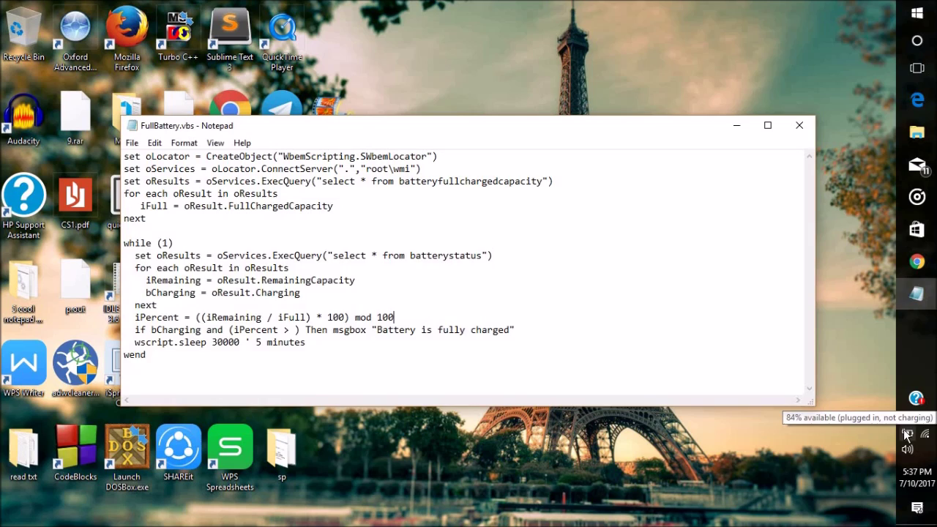
left_click(908, 436)
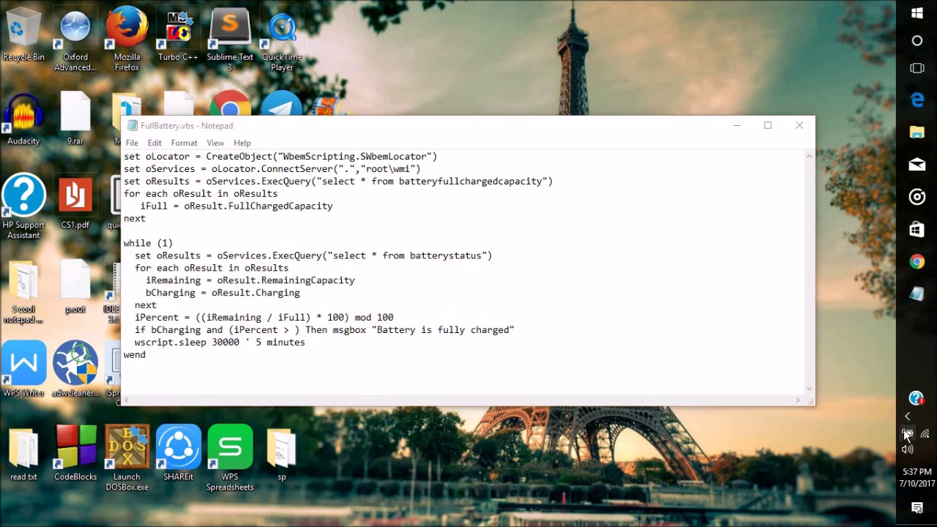
left_click(288, 330)
type("90")
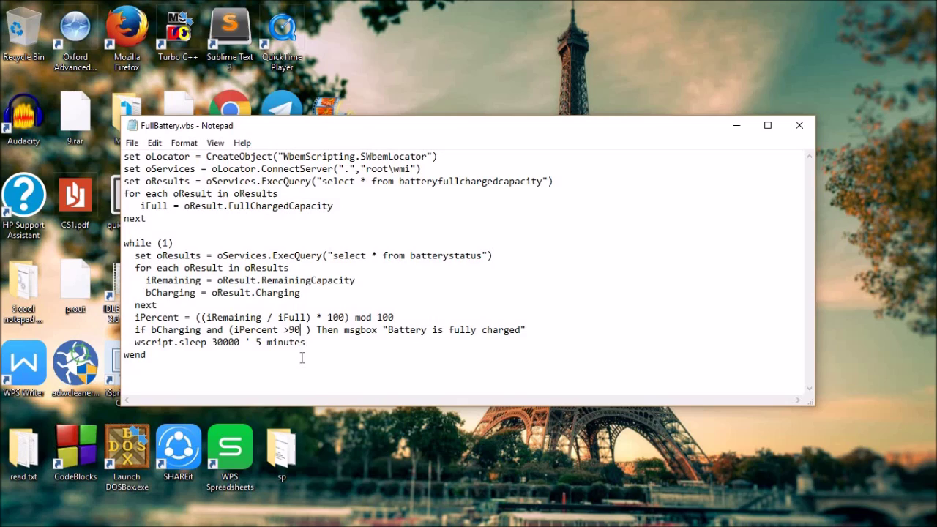
key("Delete")
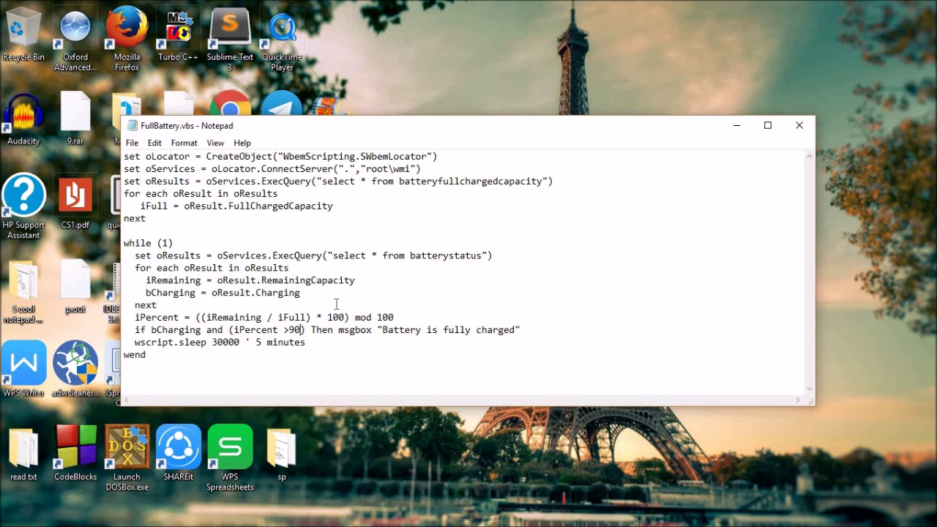
- Save FullBattery.vbs and close Notepad
left_click(132, 143)
left_click(153, 188)
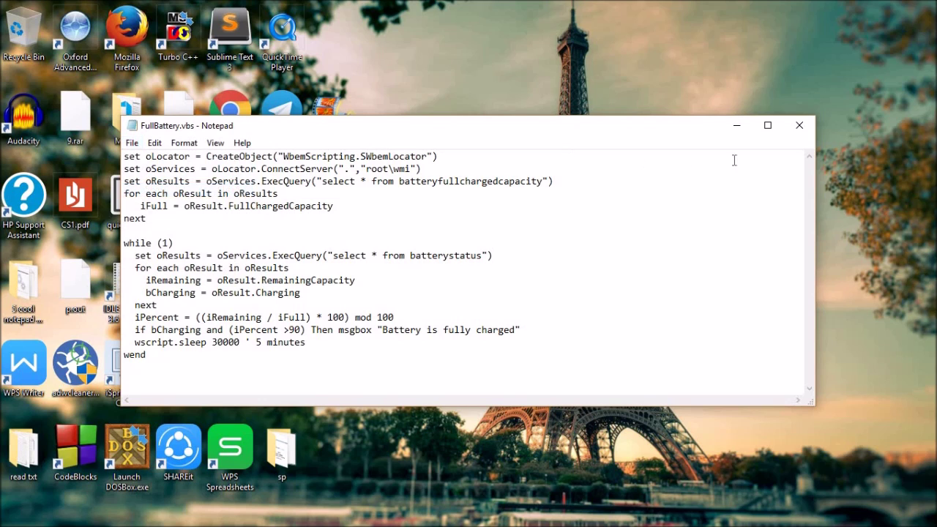
left_click(799, 125)
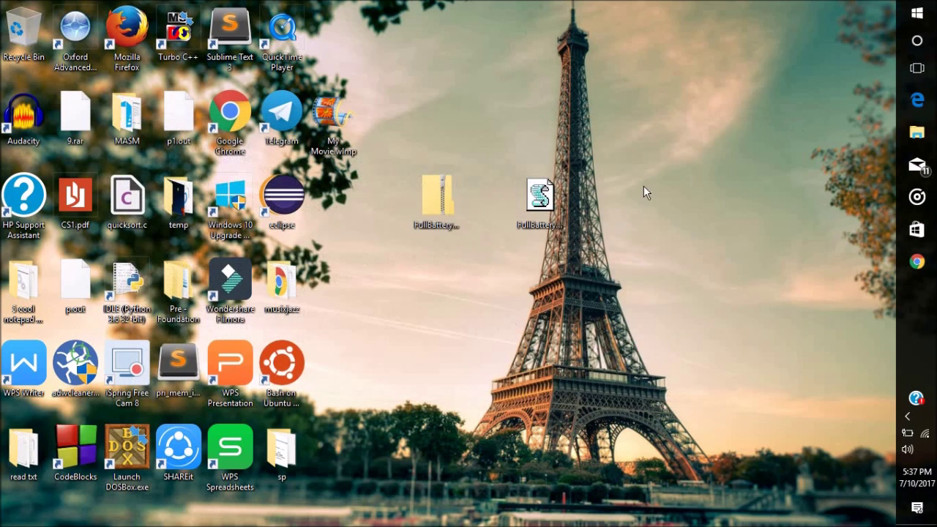
- Create a desktop shortcut to FullBattery.vbs and move it to the desktop centre
left_click(540, 197)
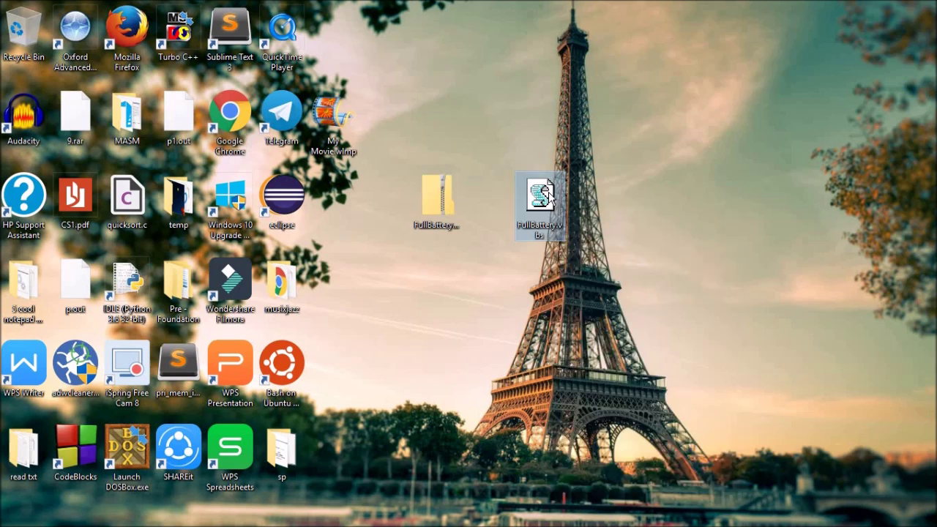
right_click(549, 196)
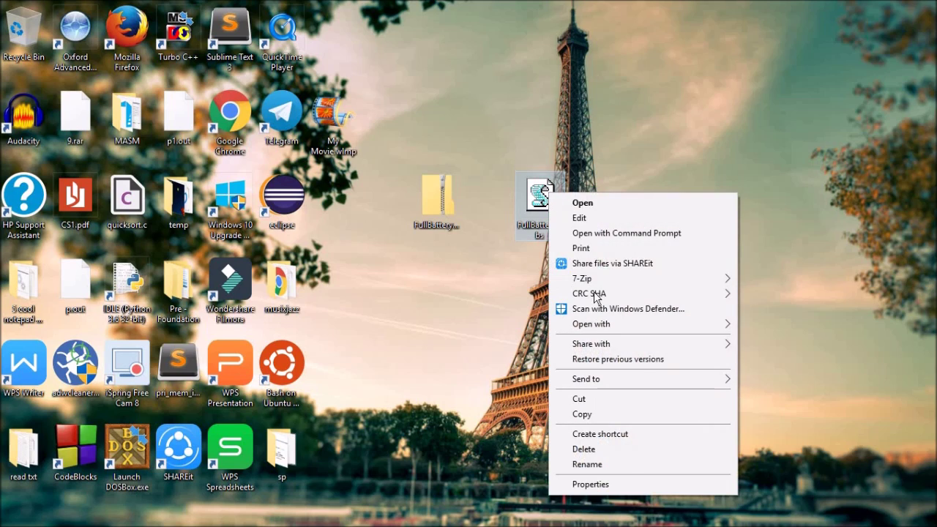
left_click(613, 438)
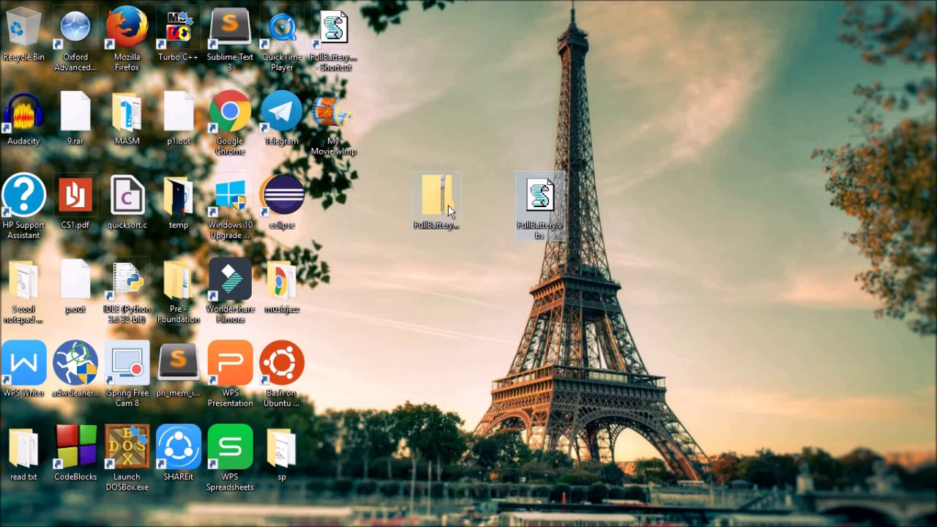
left_click_drag(334, 33, 477, 302)
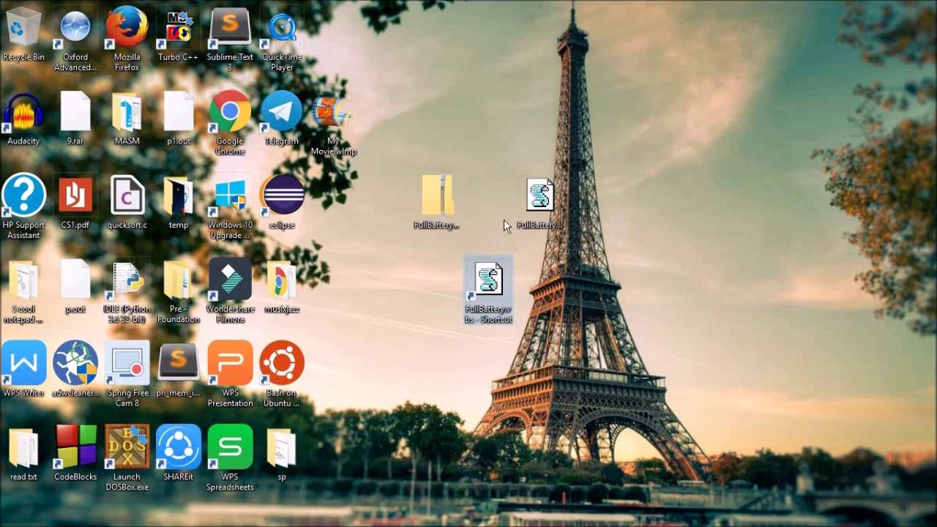
- Reposition the FullBattery.vbs shortcut left, just beneath the FullBattery folder
left_click(540, 207)
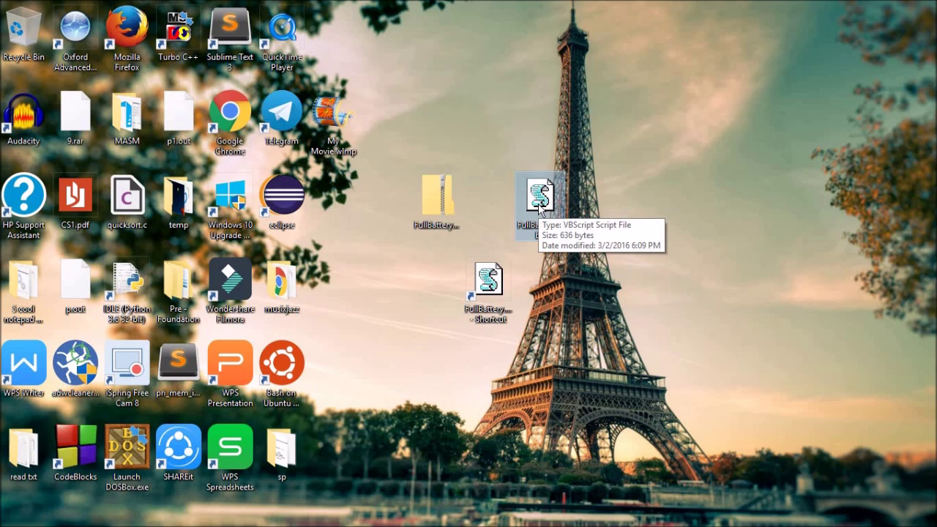
right_click(540, 207)
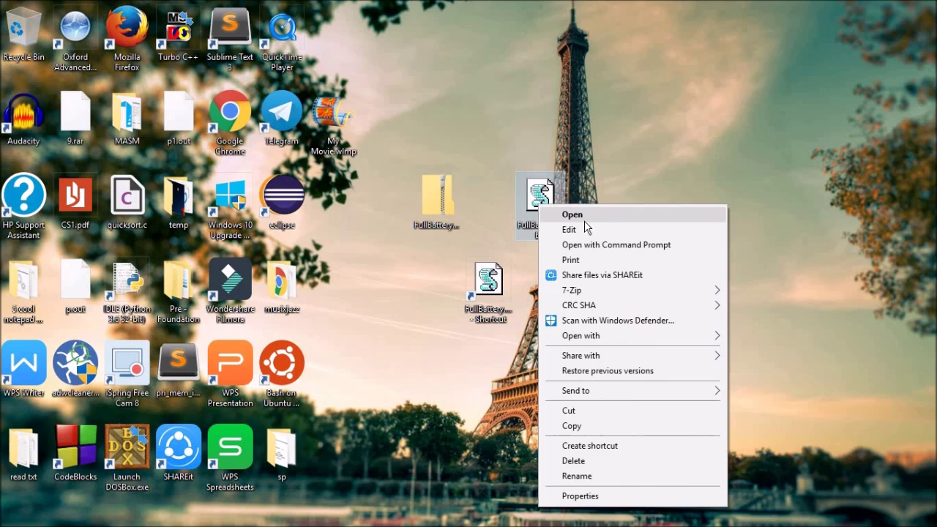
left_click(521, 209)
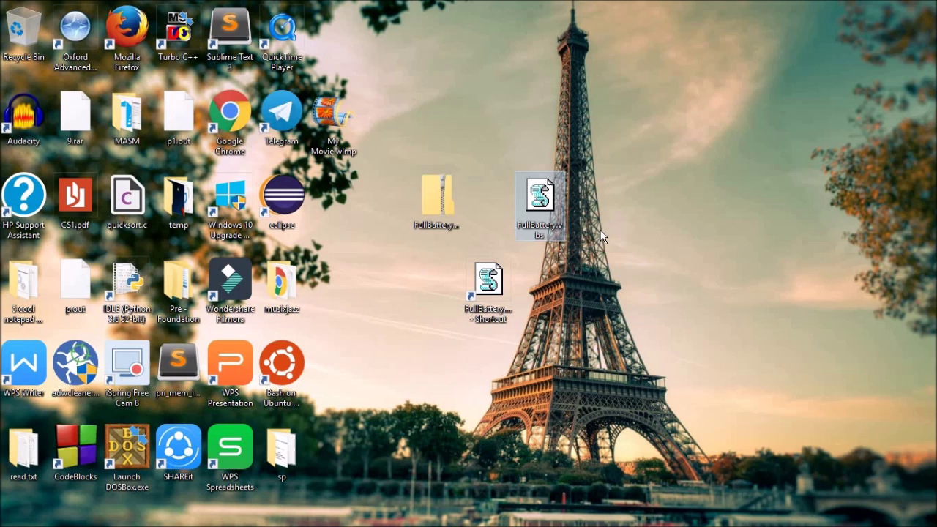
mouse_move(540, 176)
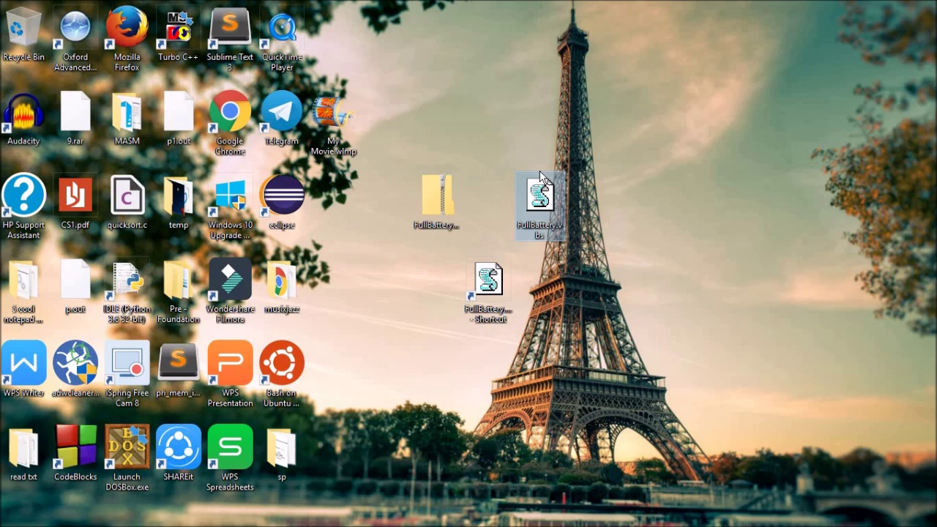
left_click_drag(489, 289, 437, 287)
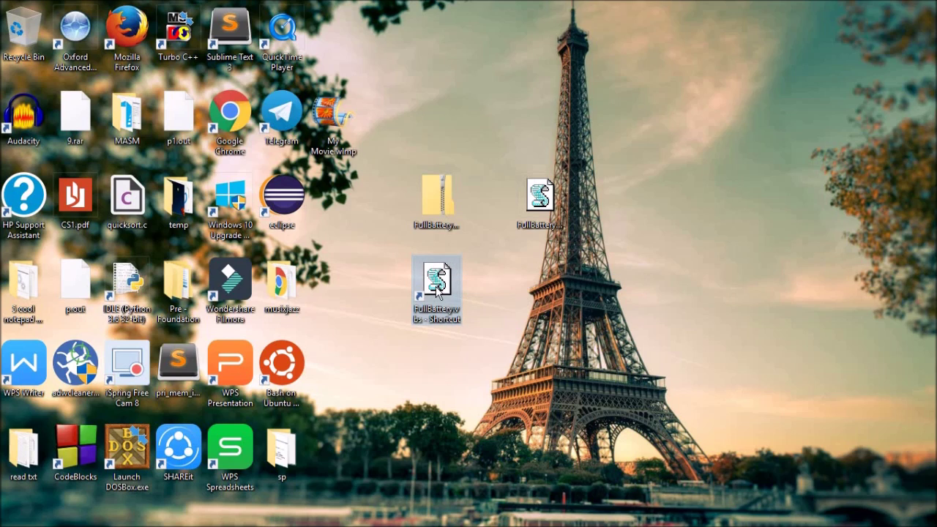
- Open the Startup folder via shell:startup in the Run box and maximize its window
key("super+r")
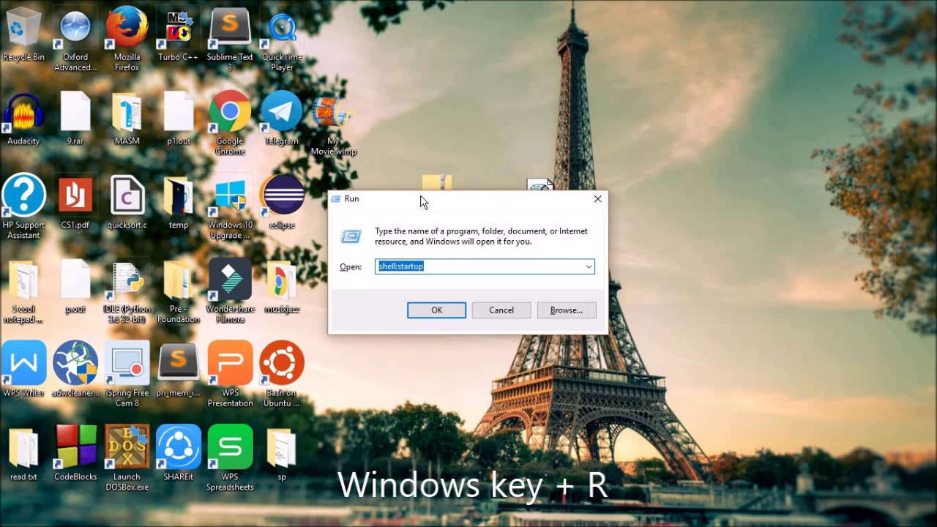
left_click_drag(421, 201, 544, 164)
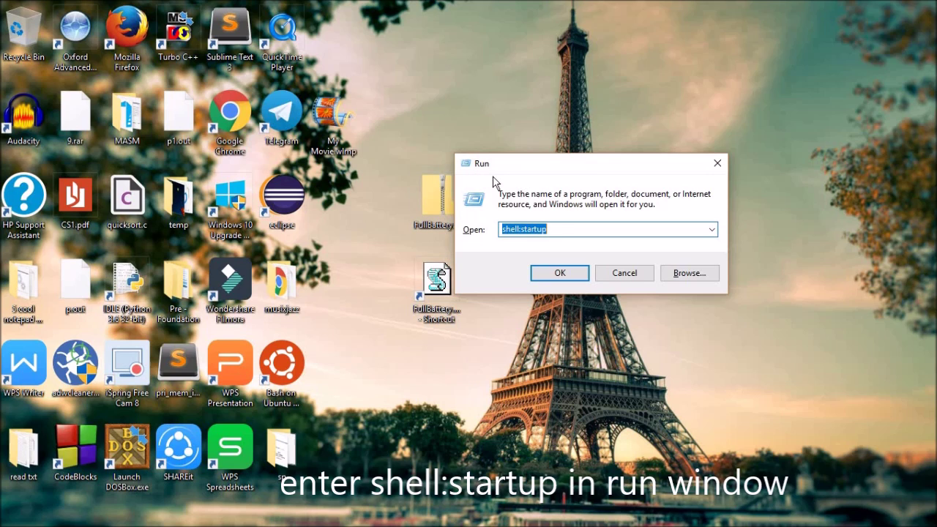
left_click(560, 274)
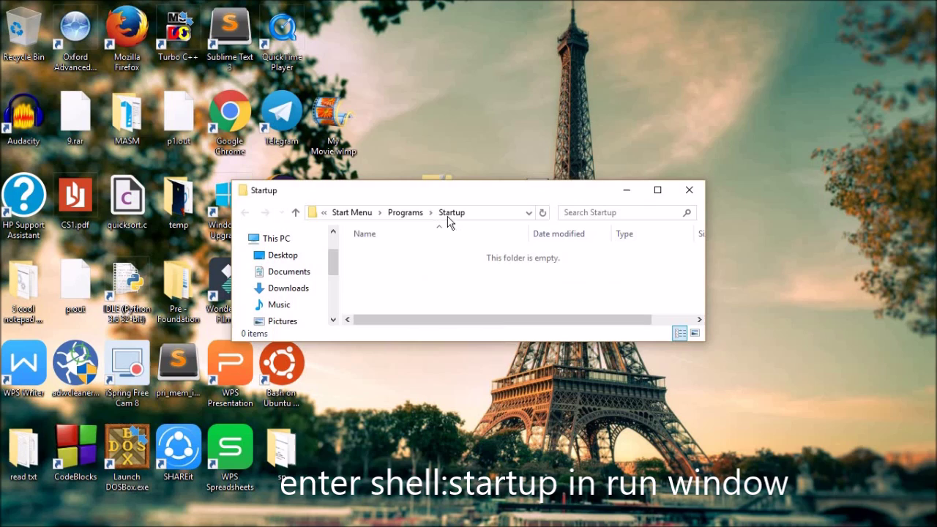
double_click(457, 196)
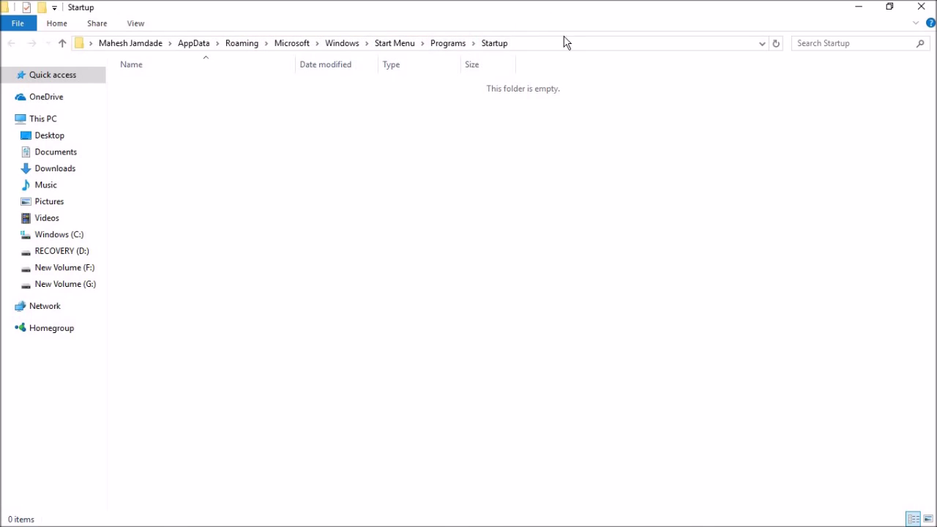
- Drag 'FullBattery.vbs - Shortcut' from the desktop into the Startup folder, then maximize the window
key("super+Down")
left_click_drag(641, 191, 552, 238)
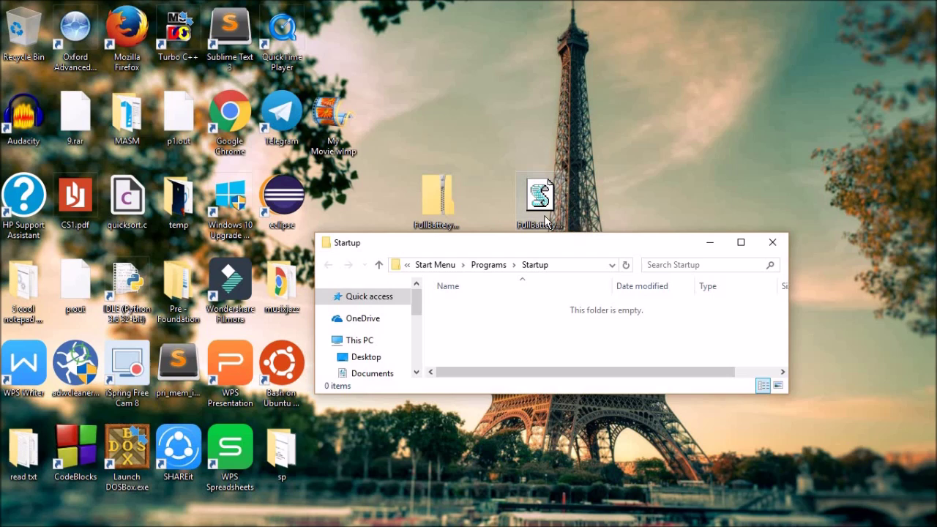
left_click_drag(475, 247, 472, 342)
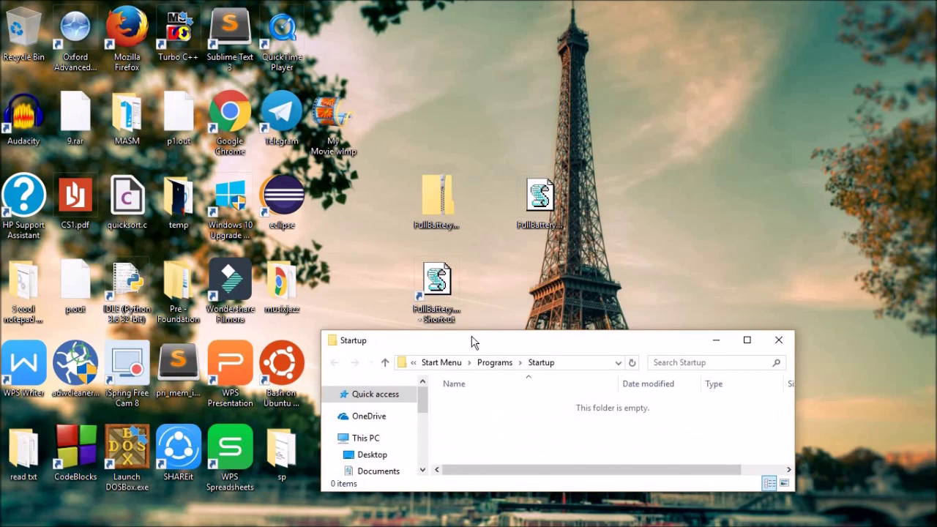
left_click(440, 289)
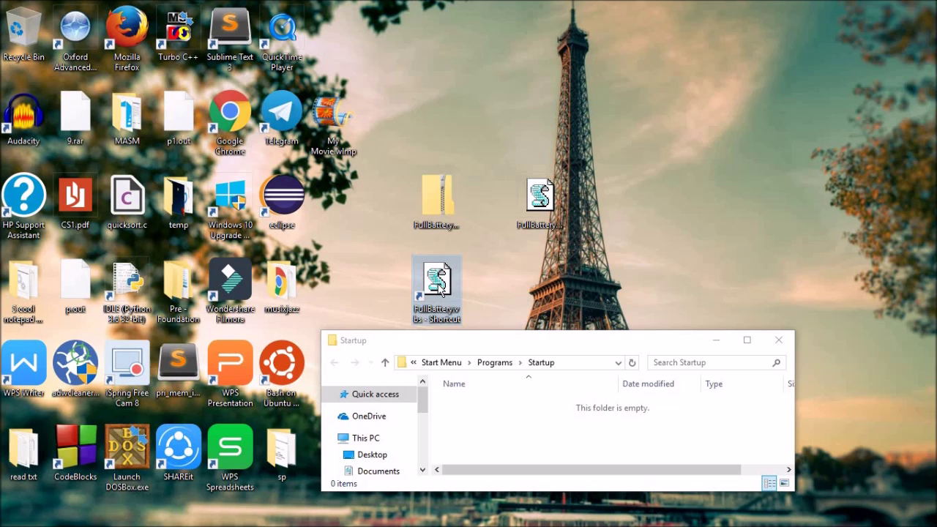
right_click(440, 289)
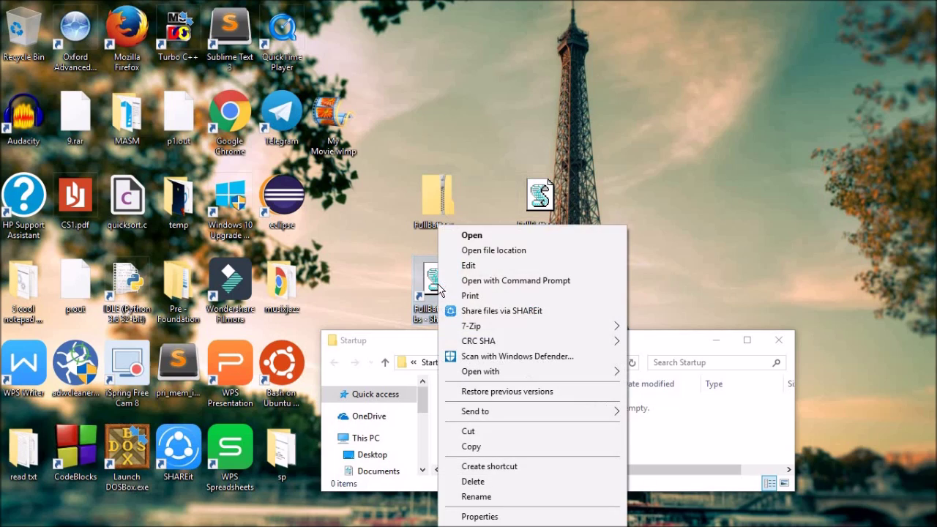
left_click(474, 236)
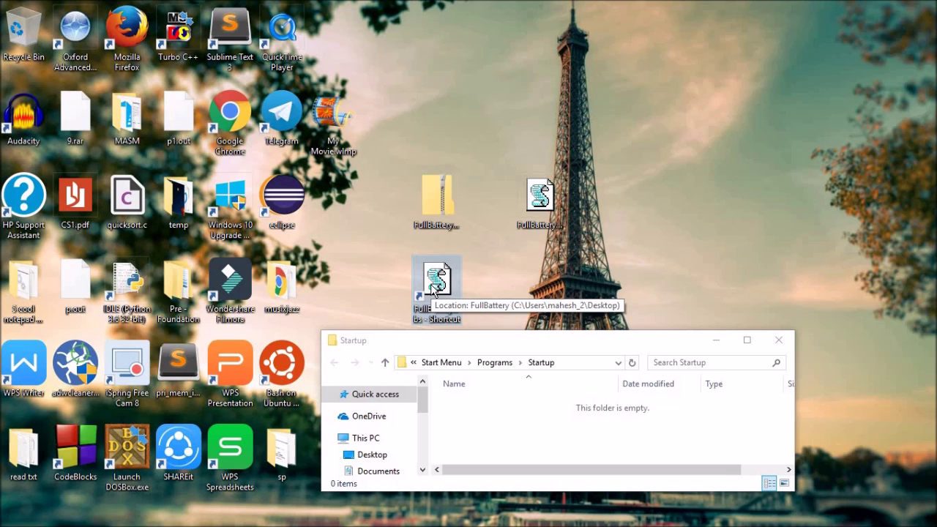
left_click_drag(432, 290, 502, 429)
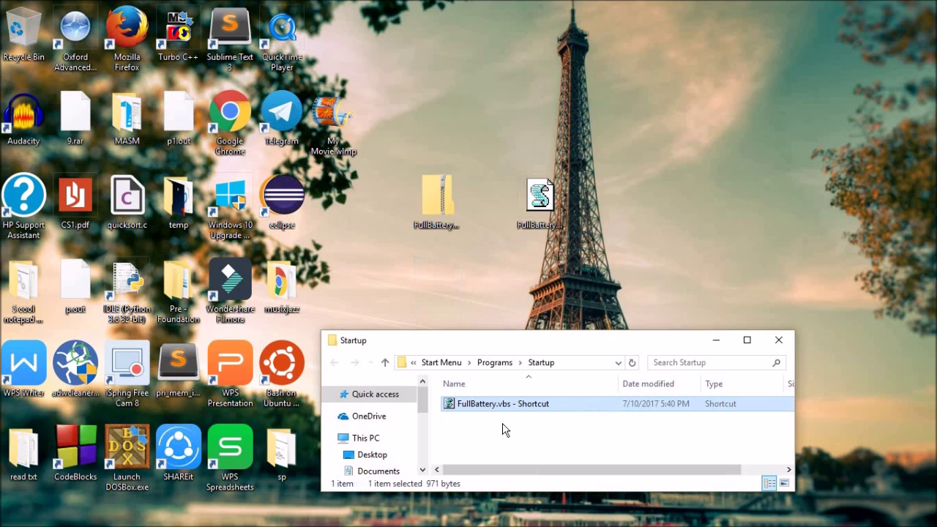
double_click(501, 343)
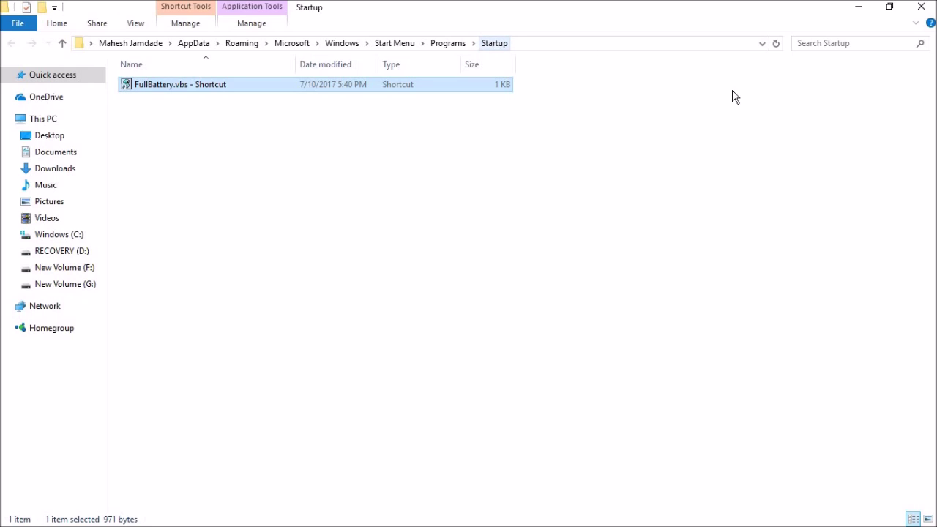
- Close the Startup folder window and check the tray battery status, showing 89% and charging
left_click(920, 8)
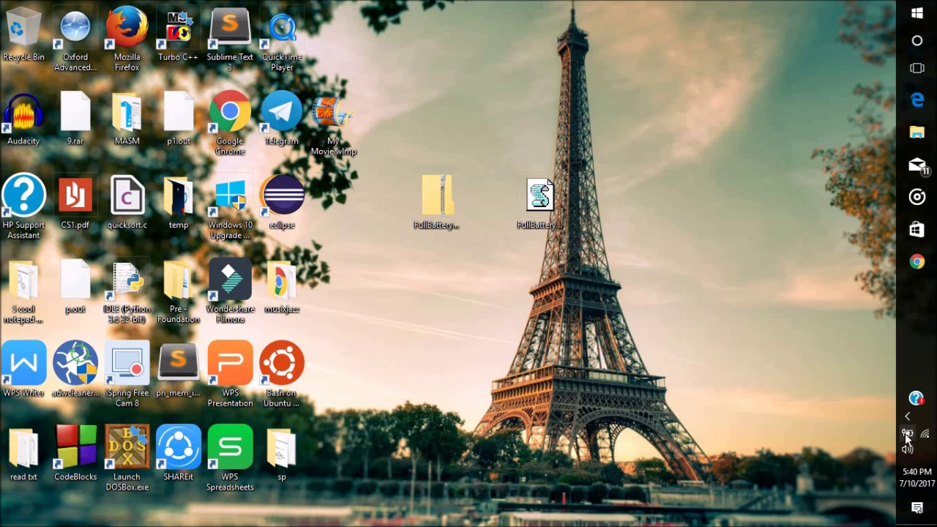
left_click(907, 435)
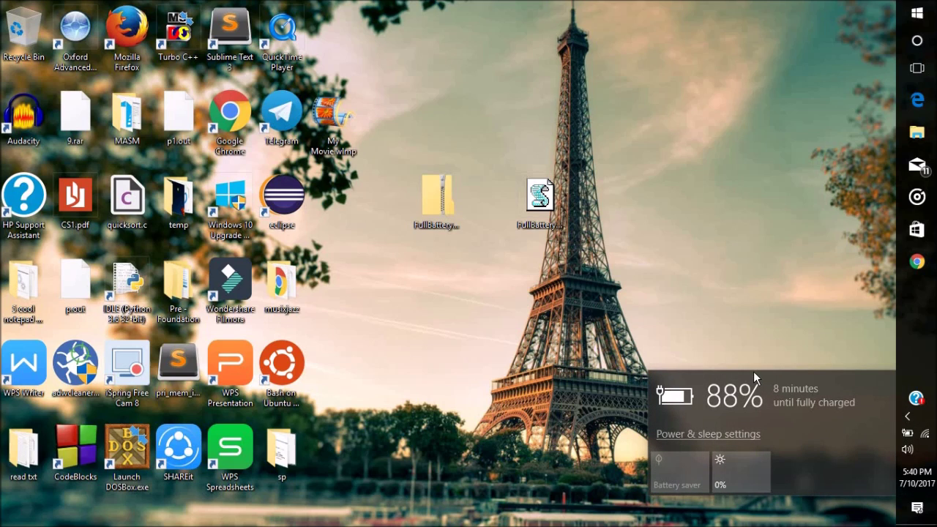
left_click(465, 297)
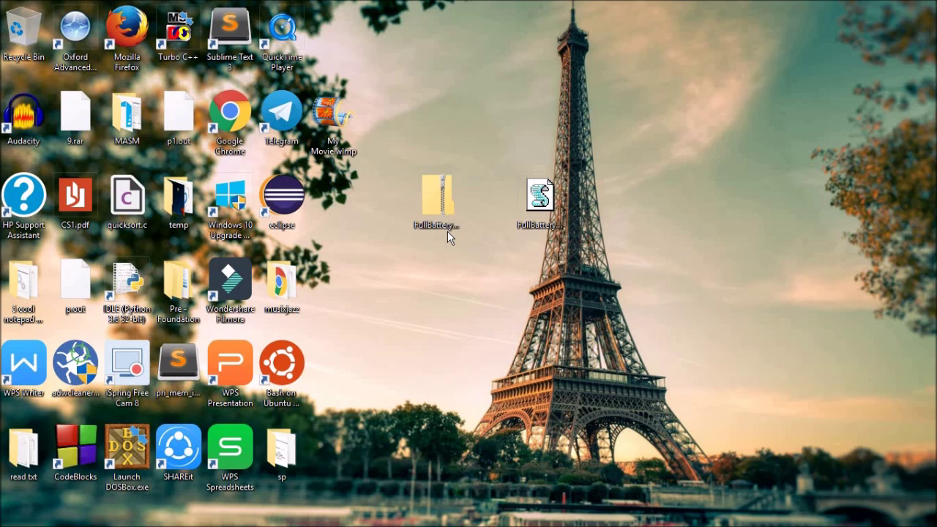
left_click(907, 435)
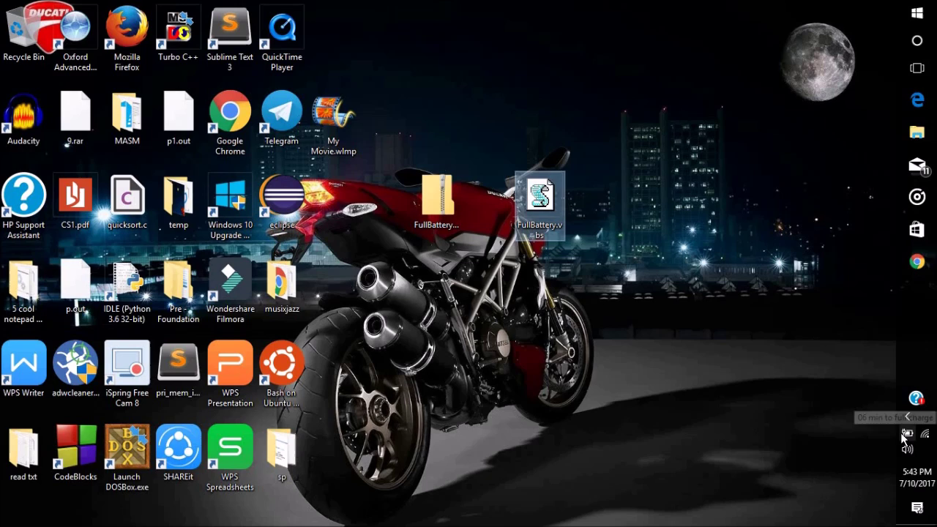
- Check the tray battery status, now 91%, as the script's 'Battery is fully charged' alert appears
left_click(903, 435)
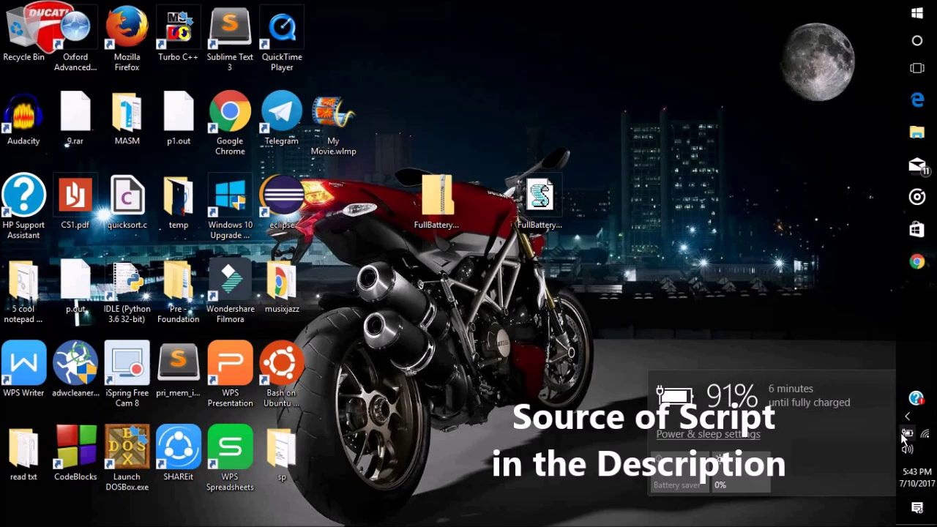